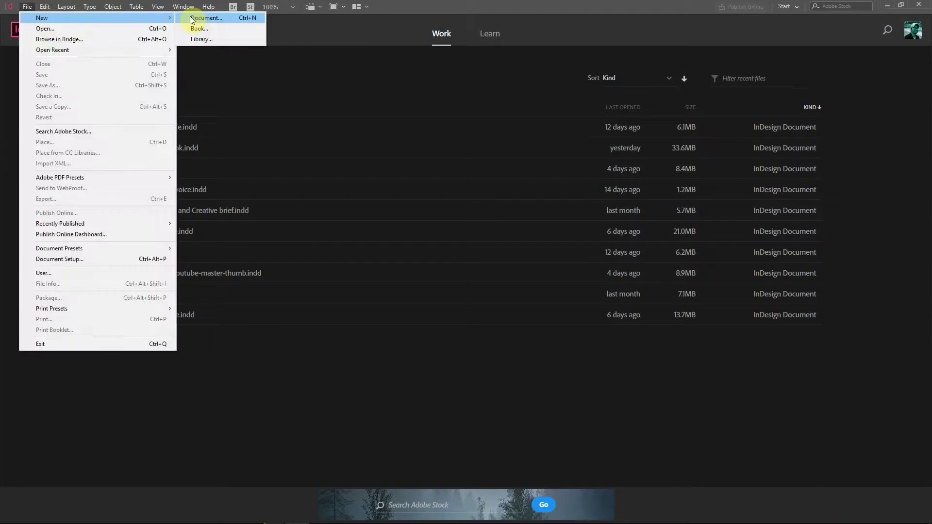
Step: Open the New Document setup to look at its current layout and close it without creating anything
left_click(194, 21)
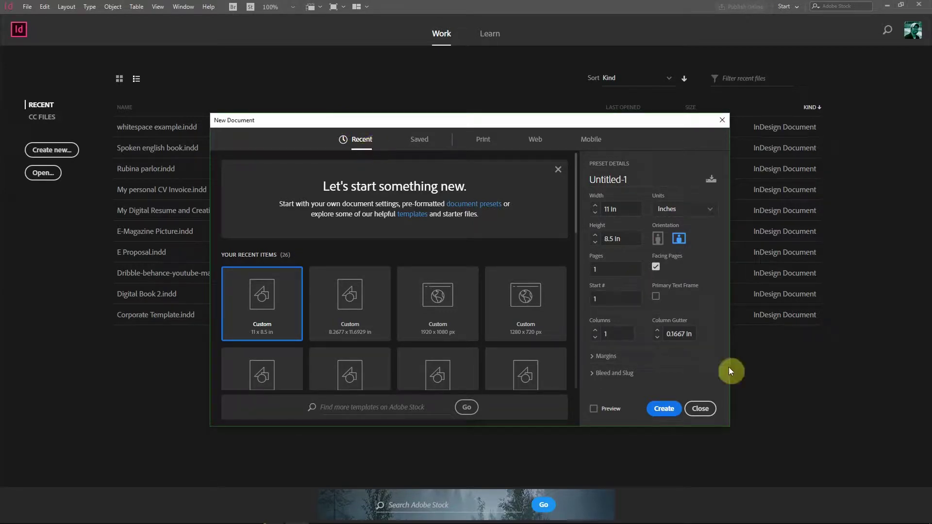
left_click(704, 408)
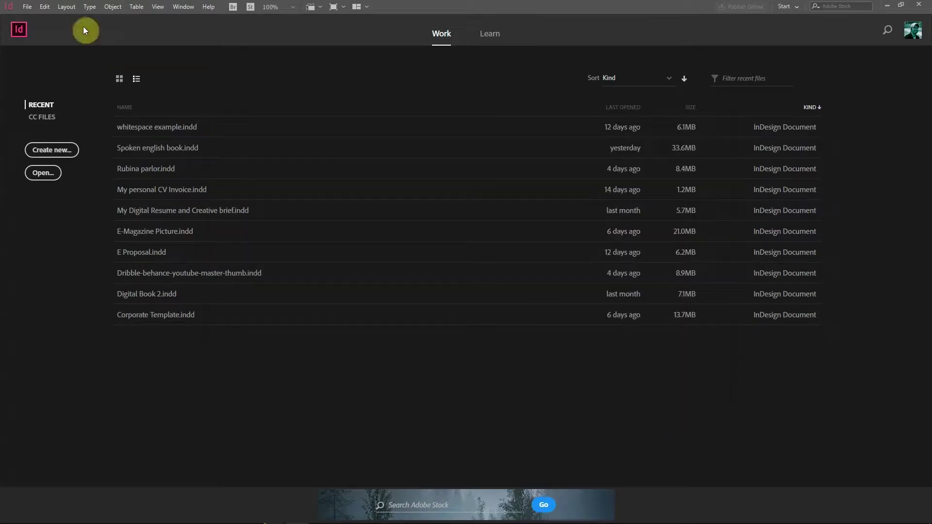
Step: Turn on the legacy New Document dialog in the General preferences
left_click(47, 10)
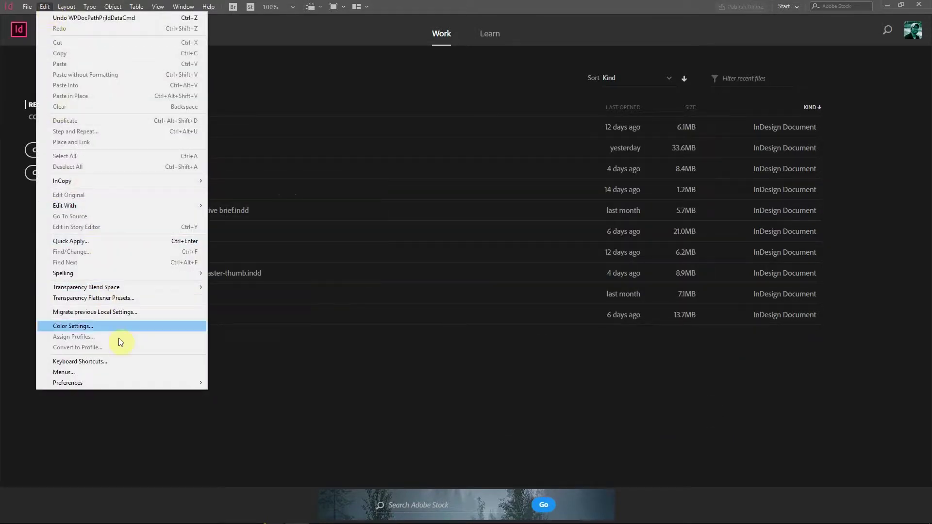
mouse_move(139, 387)
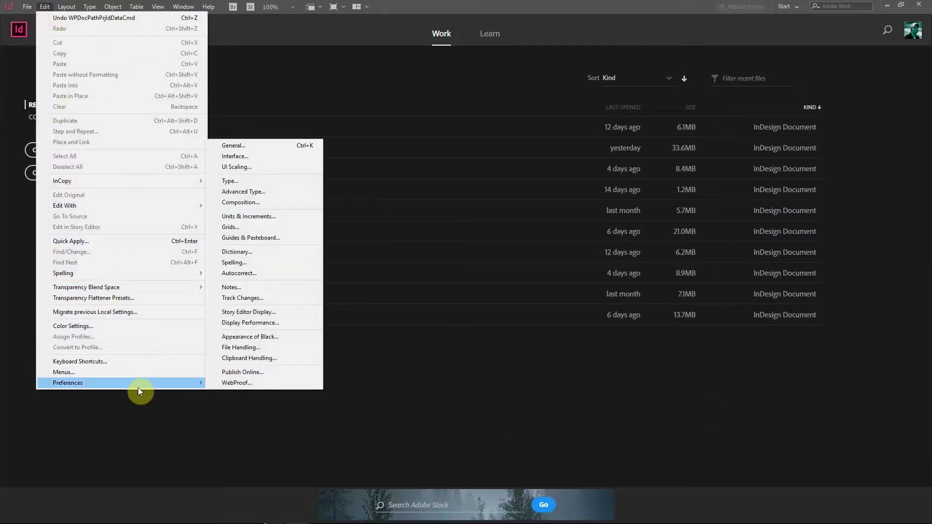
left_click(252, 145)
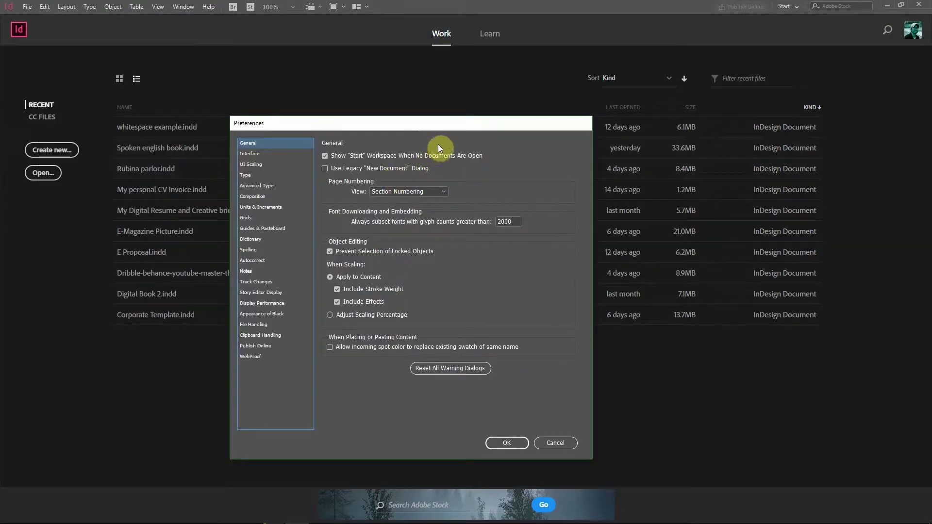
left_click(325, 168)
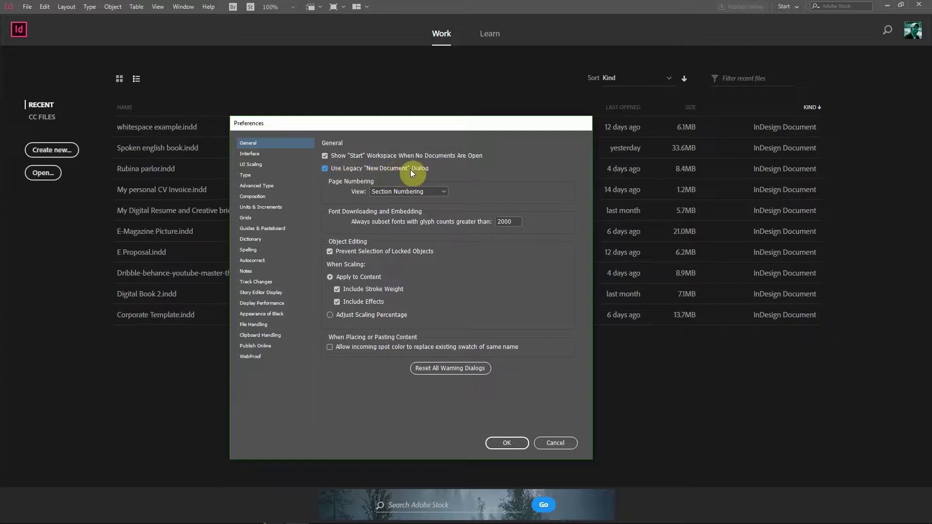
left_click(507, 443)
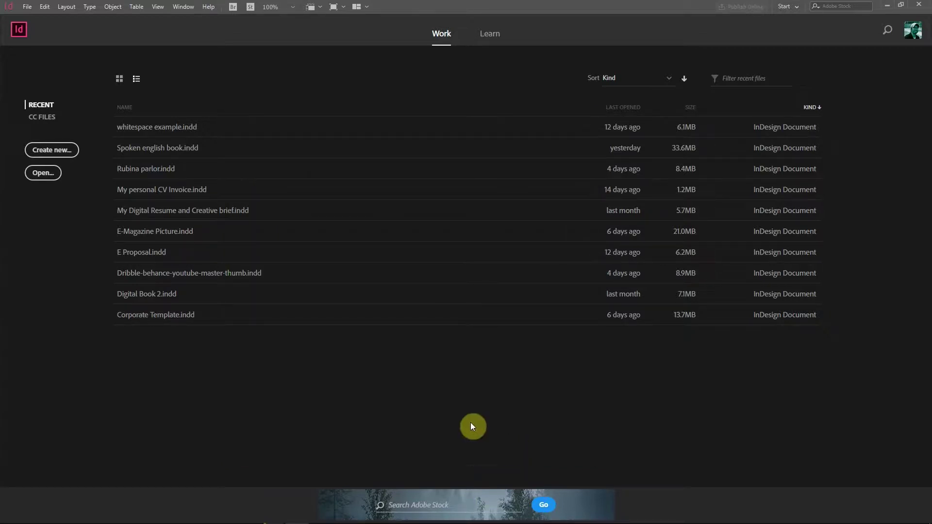
Step: View the legacy version of the New Document dialog and cancel it
left_click(28, 7)
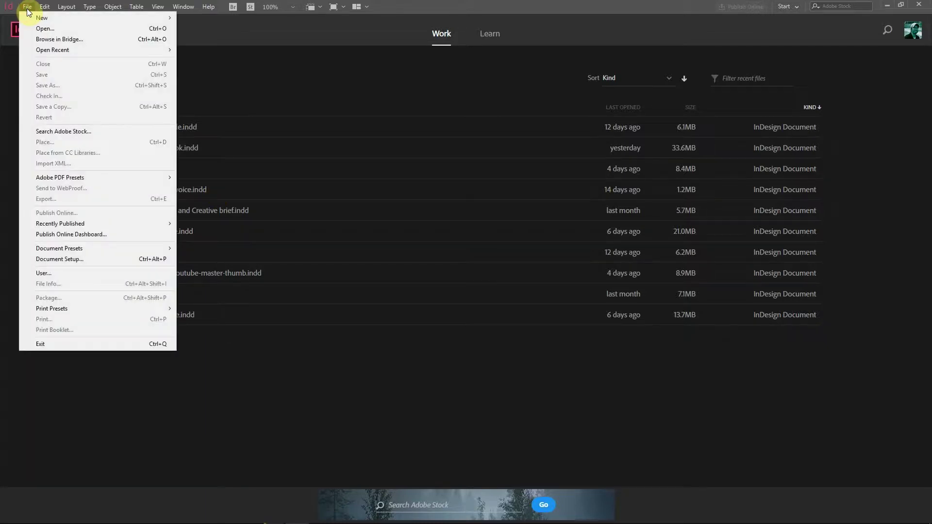
mouse_move(135, 19)
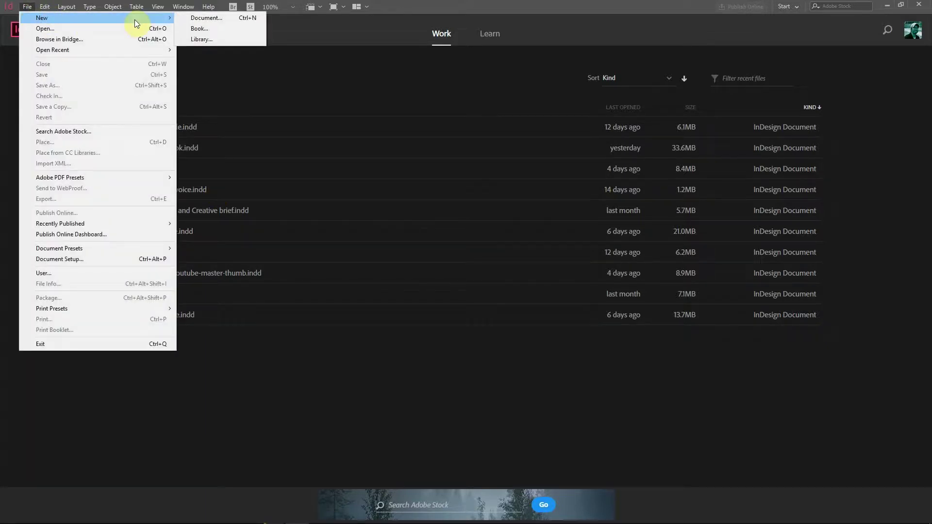
left_click(240, 19)
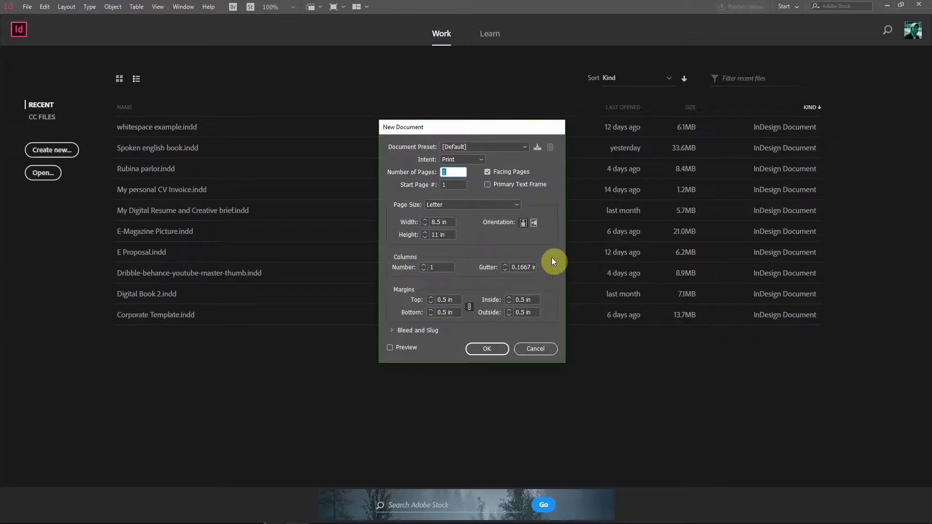
left_click(543, 350)
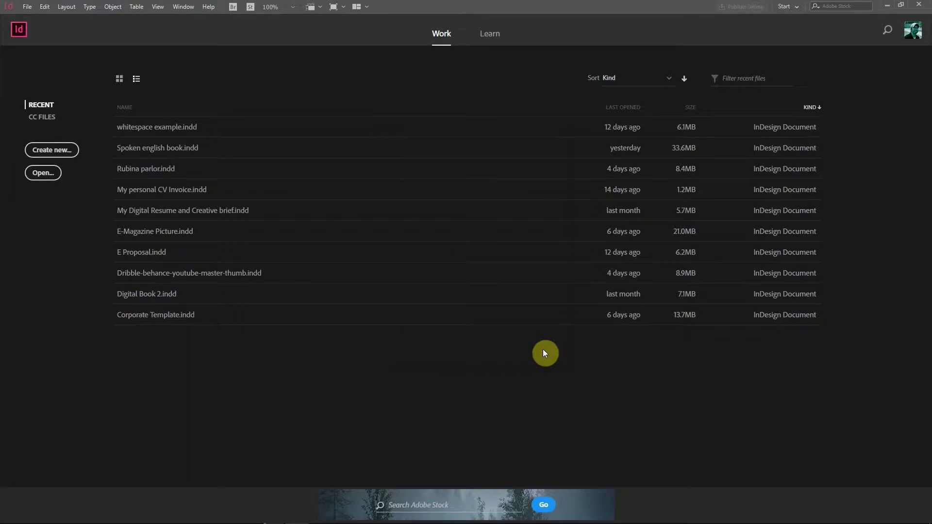
Step: Turn off the legacy New Document dialog in the General preferences
left_click(27, 6)
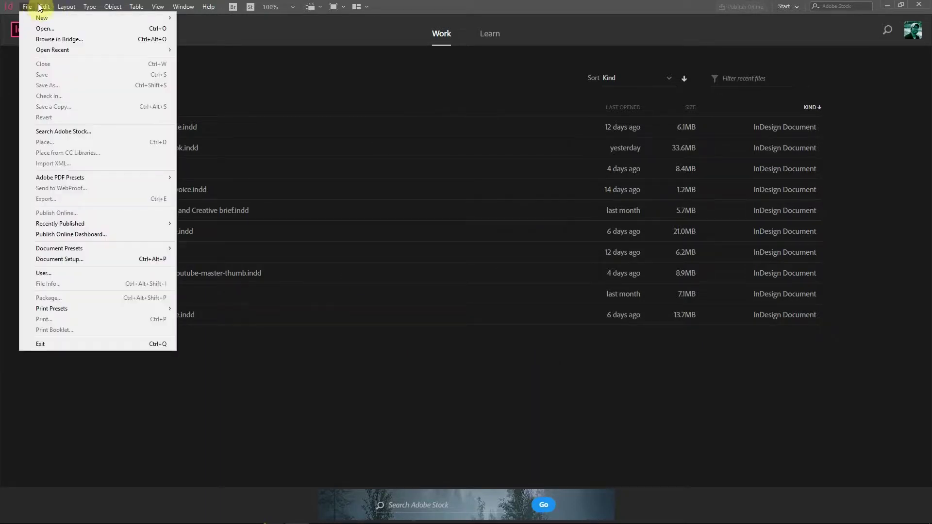
mouse_move(39, 7)
mouse_move(155, 383)
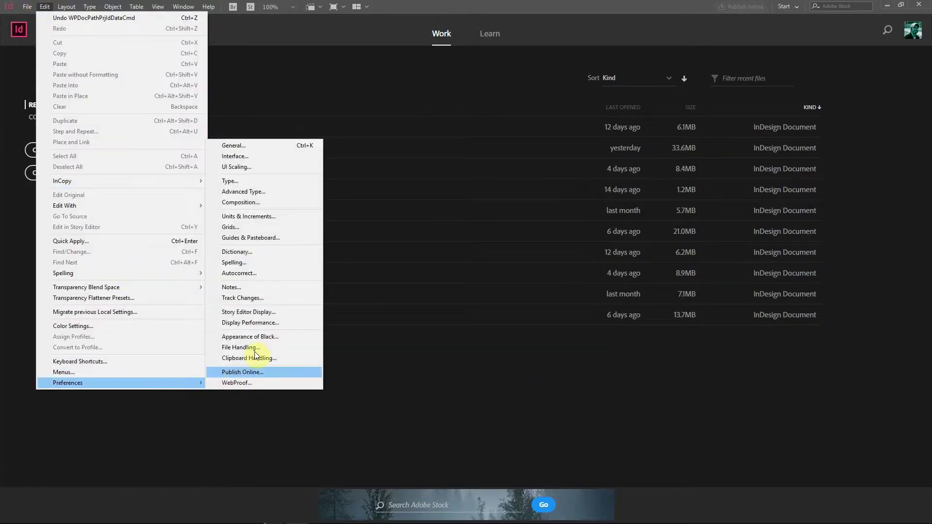
left_click(278, 147)
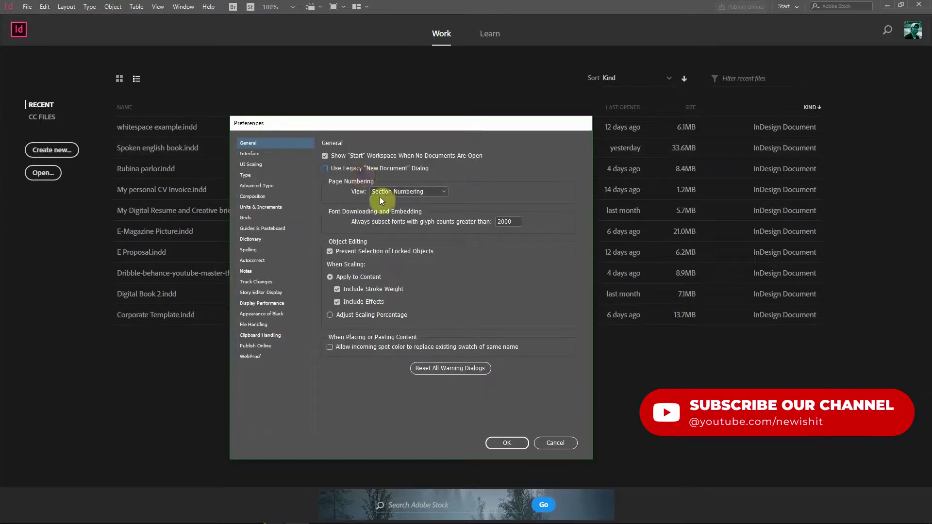
left_click(505, 442)
Step: Start a new document setup and examine the full set of Web blank presets and the Mobile presets
left_click(27, 6)
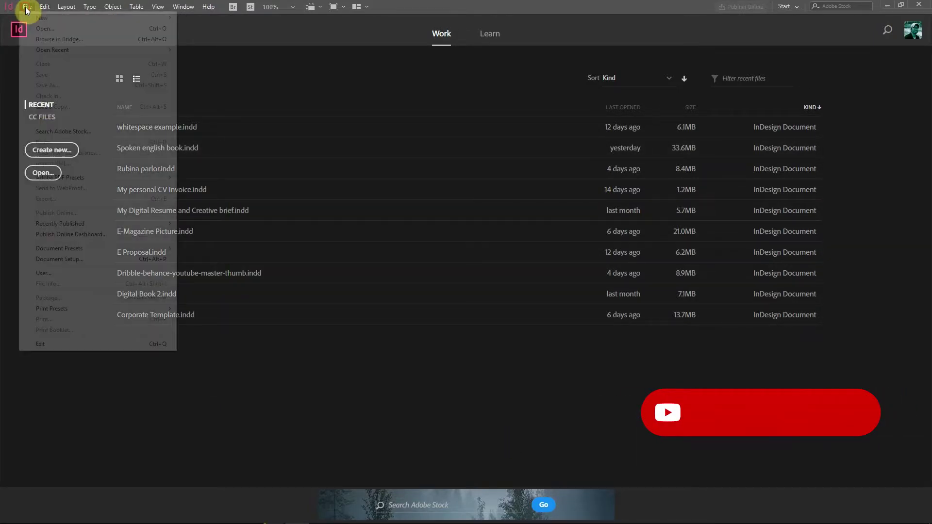
mouse_move(42, 16)
left_click(214, 18)
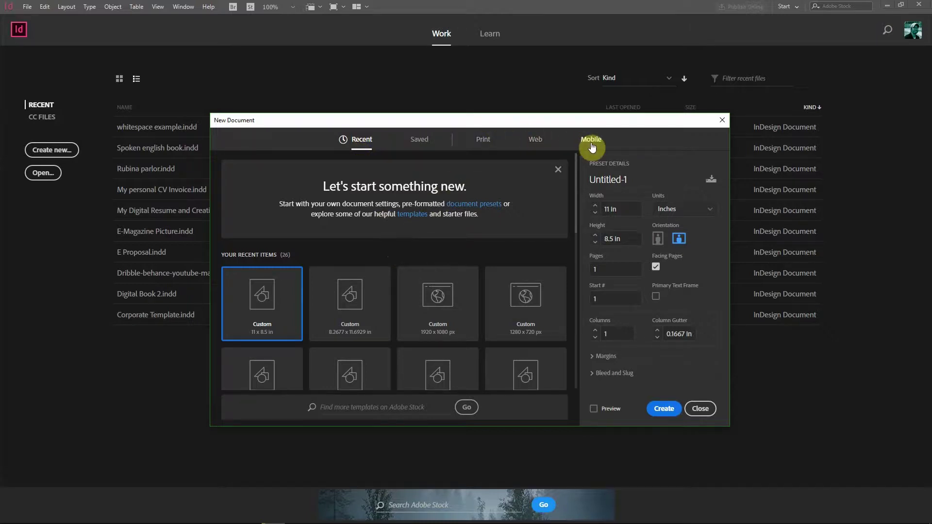
left_click(539, 141)
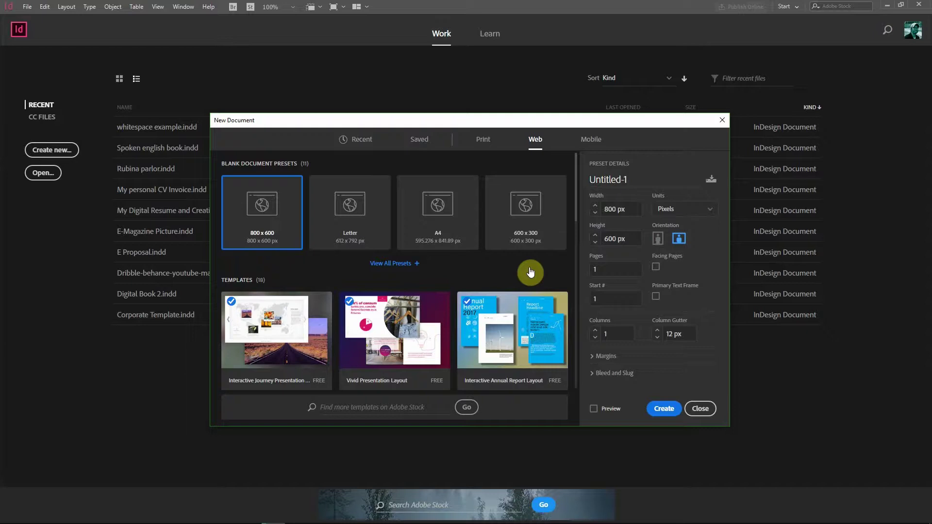
left_click(416, 264)
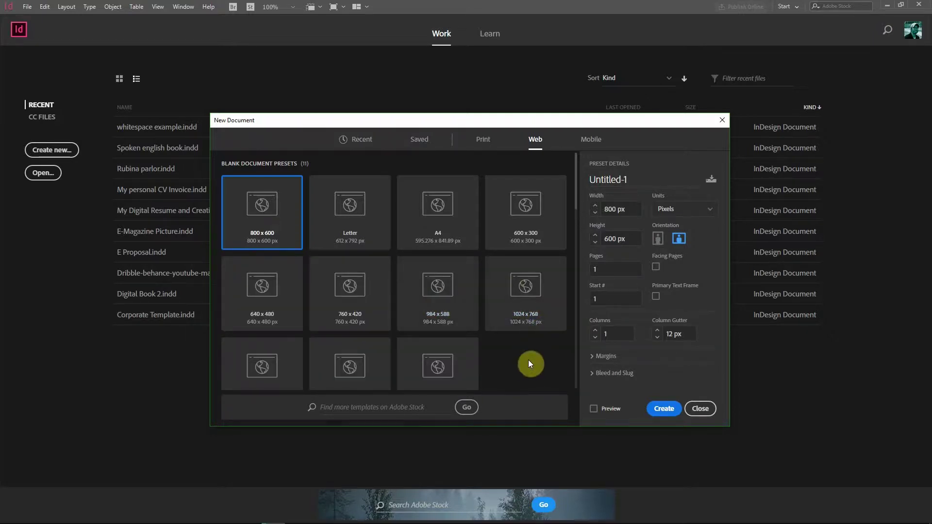
triple_click(529, 313)
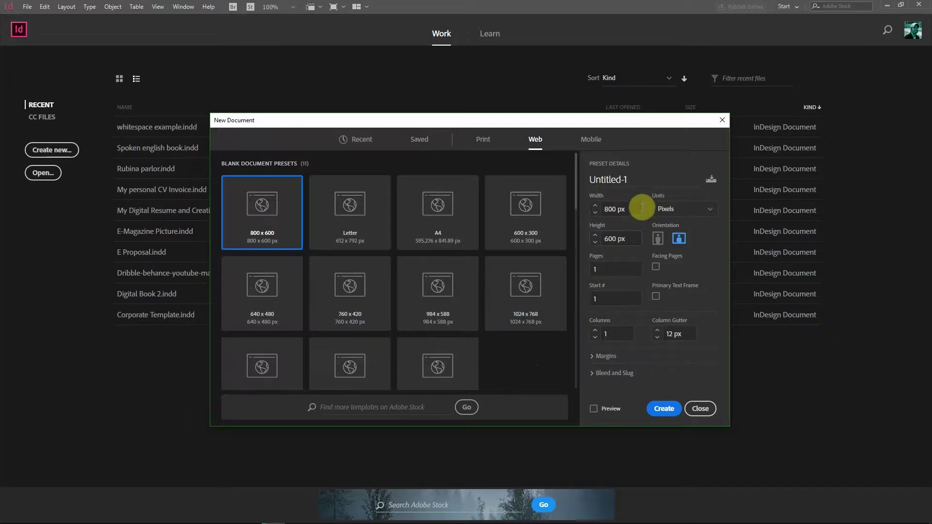
left_click(621, 210)
double_click(621, 210)
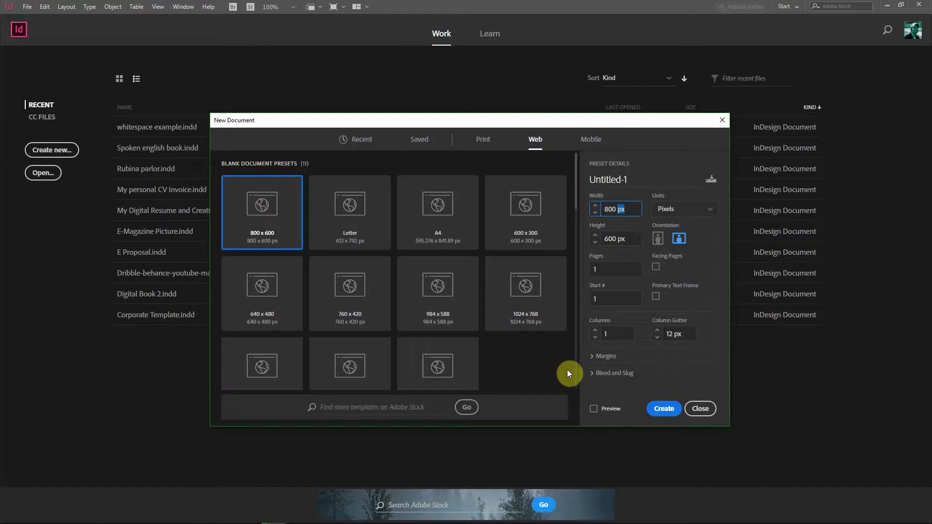
left_click(590, 140)
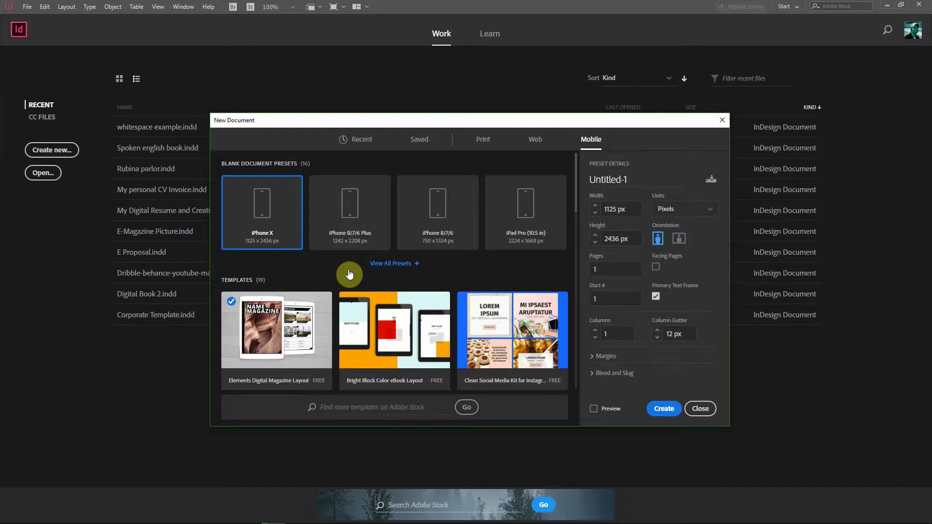
Step: Switch the new document to the Print presets and browse the print templates
left_click(483, 141)
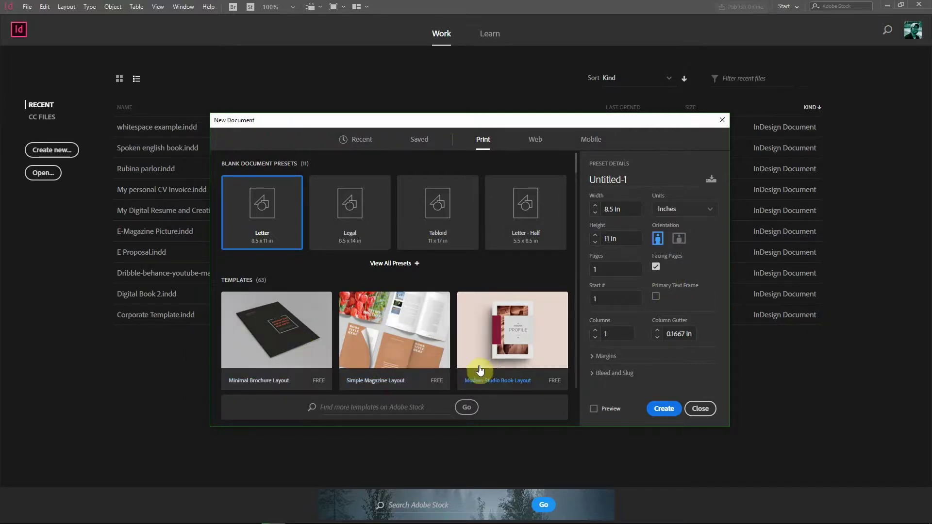
scroll(488, 362, "down", 2)
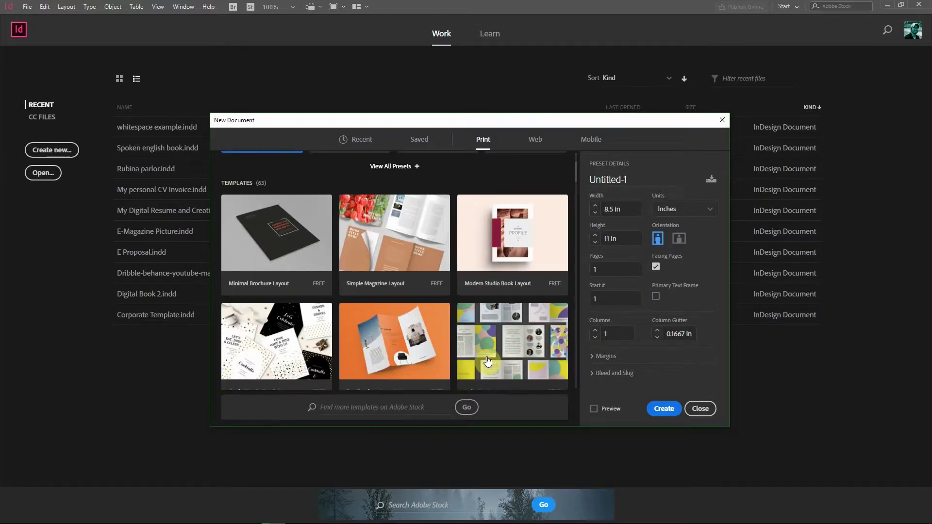
scroll(488, 361, "up", 2)
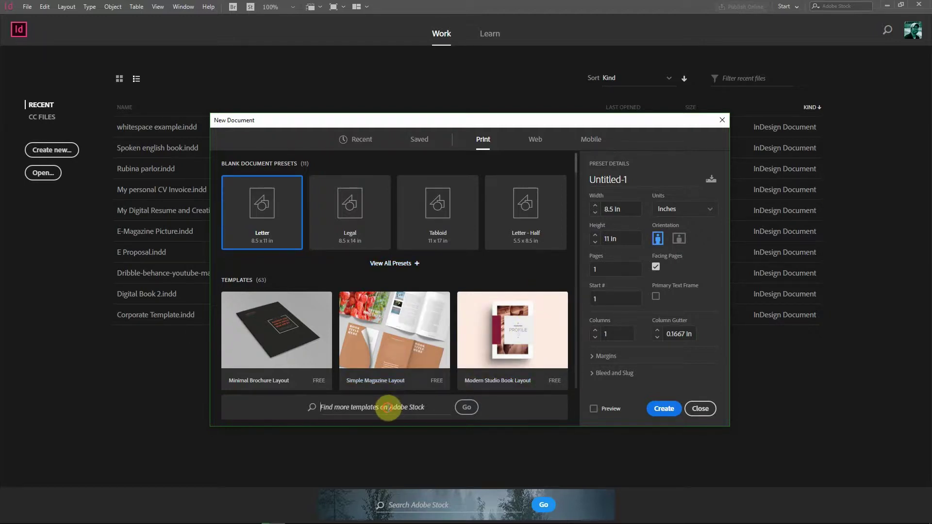
left_click(395, 407)
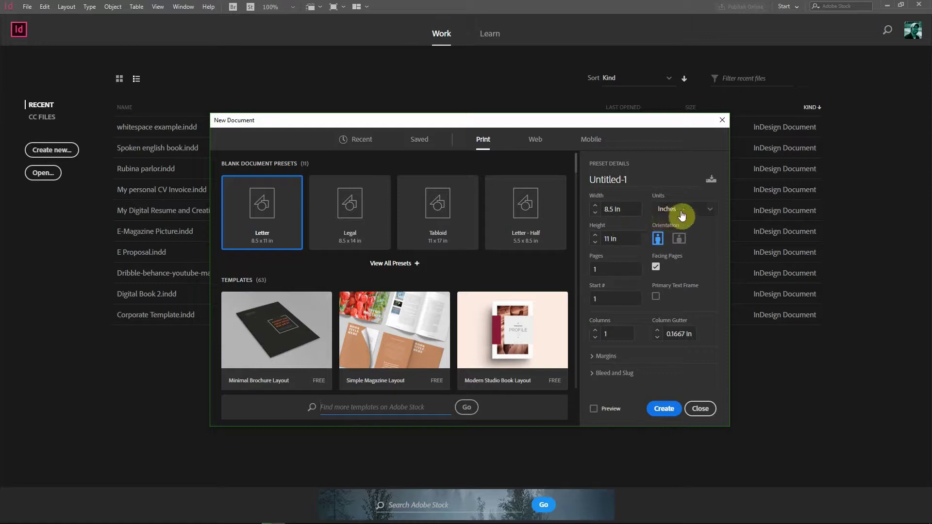
Step: Set the new document's units to Inches and turn off Facing Pages
left_click(697, 215)
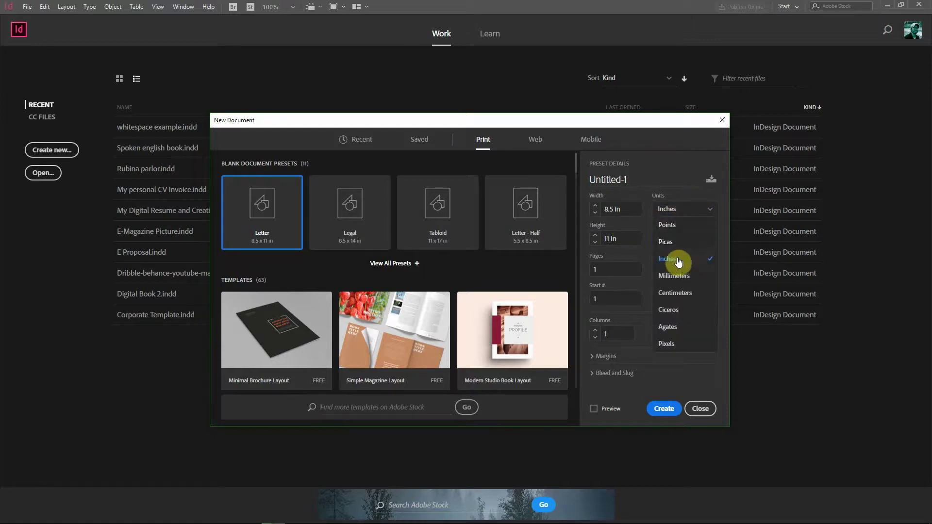
left_click(688, 261)
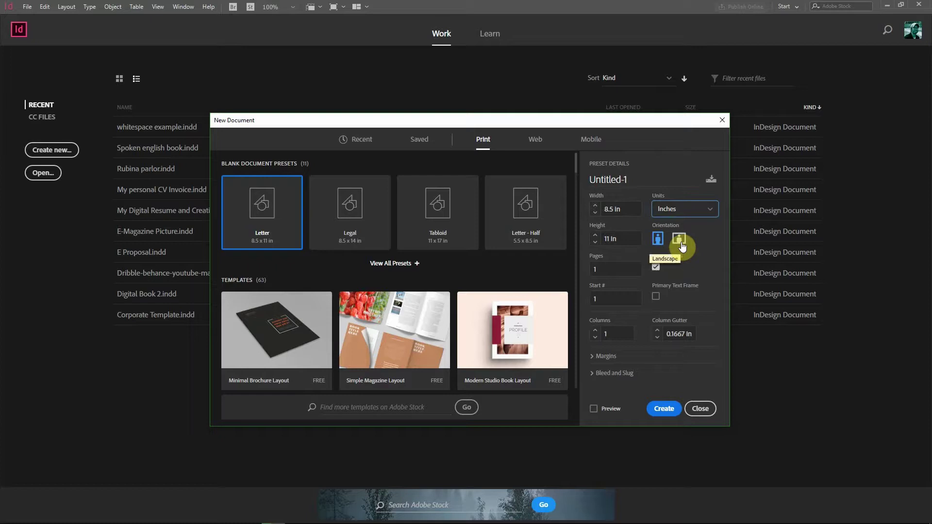
left_click(656, 268)
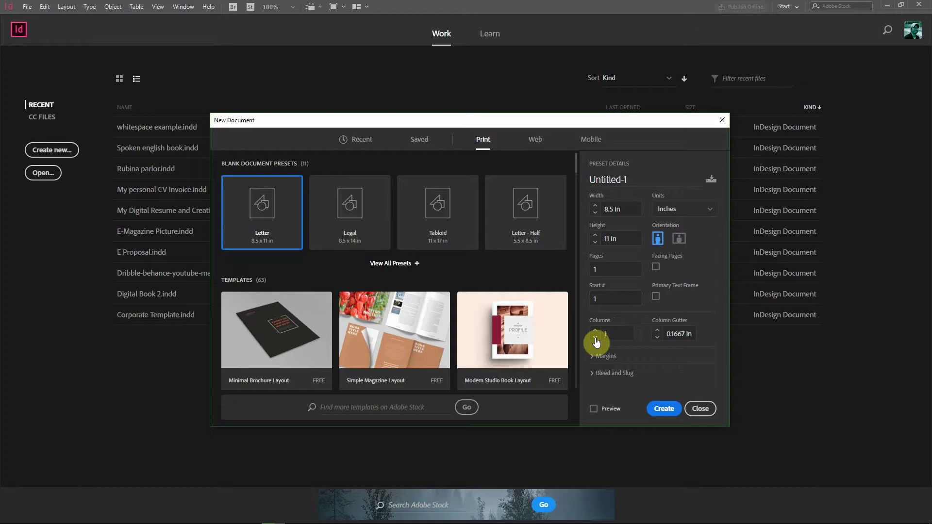
Step: Give the new document 2 columns with a column gutter of 0.5 in
left_click(596, 330)
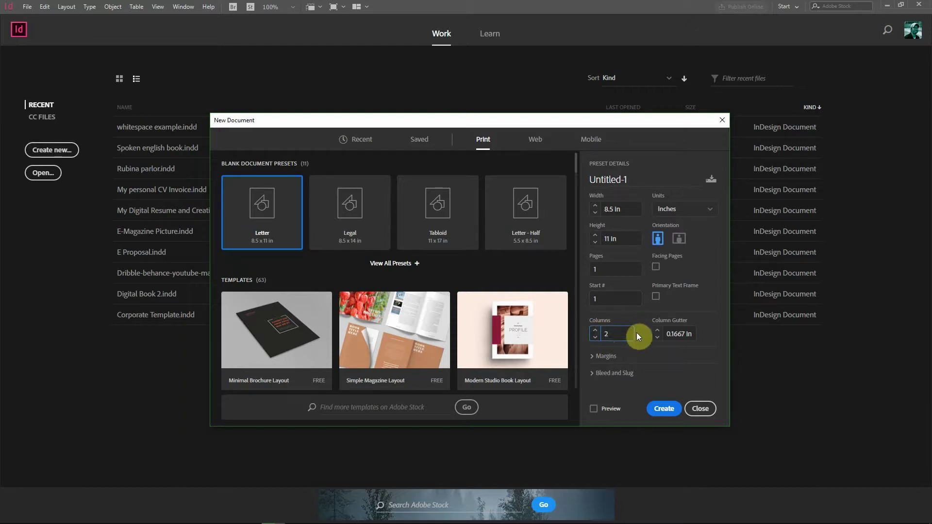
left_click(677, 333)
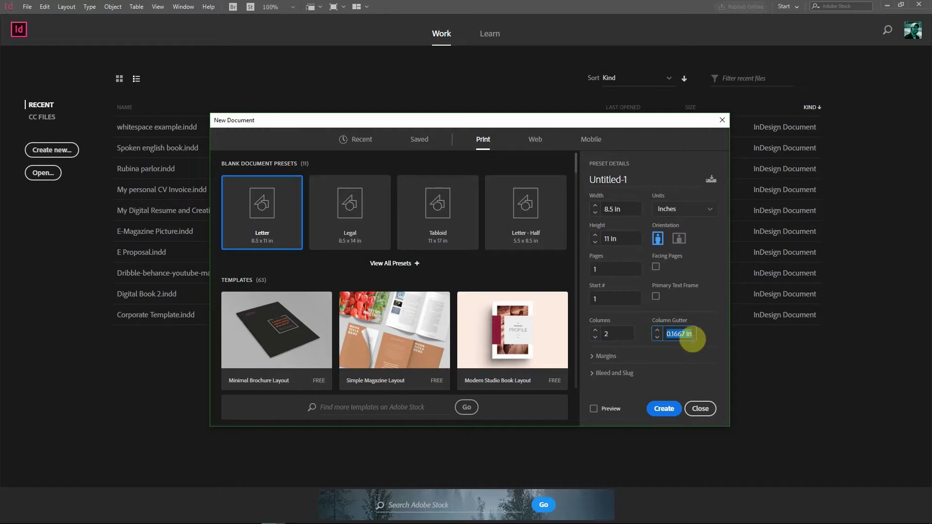
type(".5")
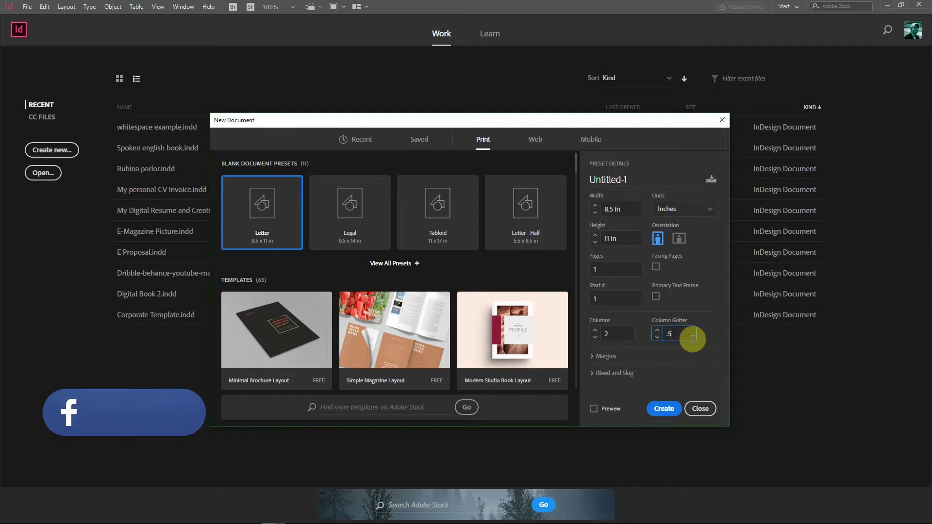
left_click(684, 346)
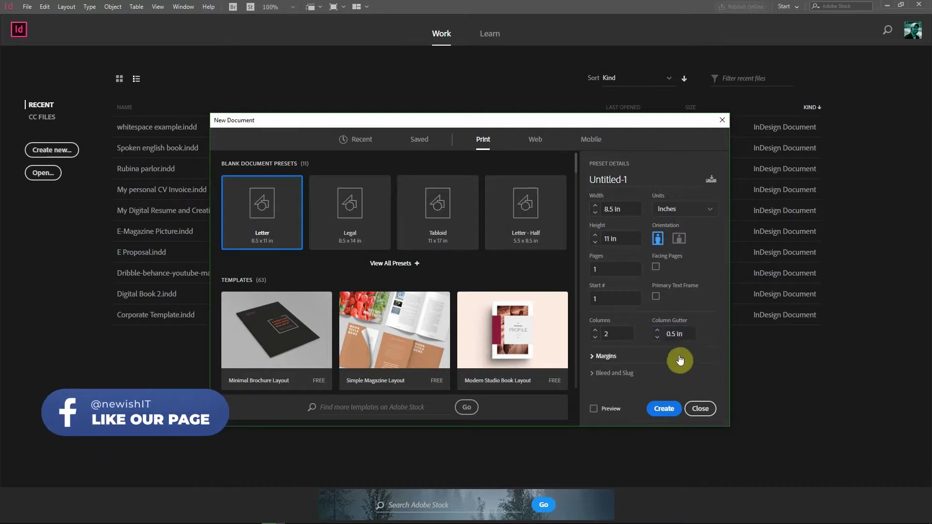
Step: Reveal the Margins and the Bleed and Slug settings of the new document and look through them
left_click(592, 358)
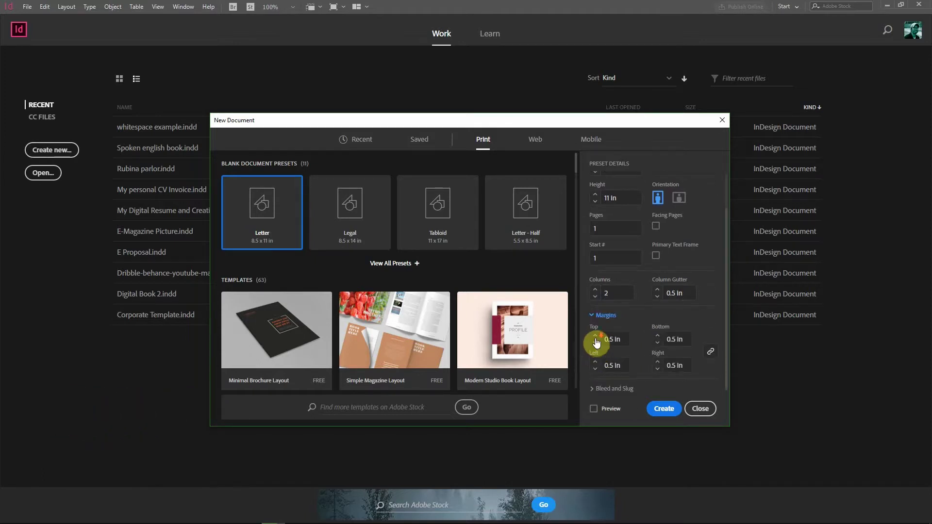
left_click(591, 389)
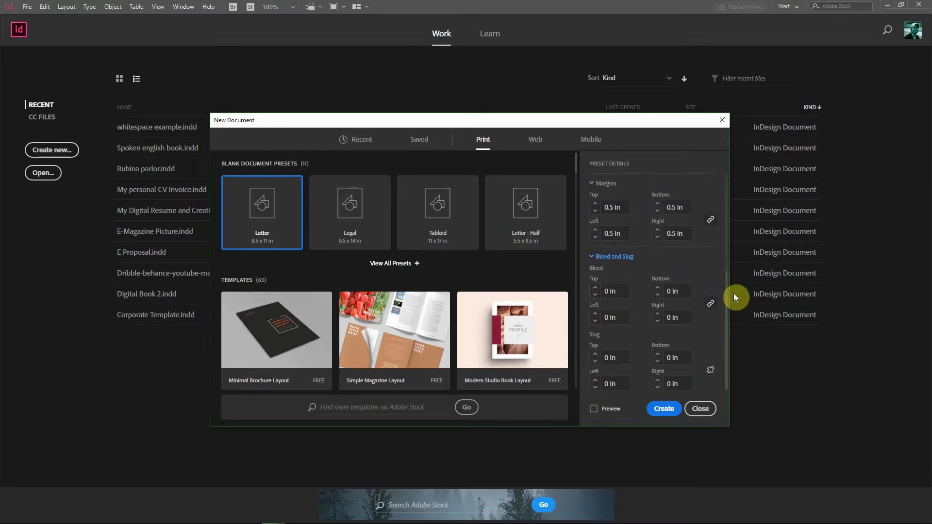
mouse_move(728, 294)
left_mouse_down()
mouse_move(742, 237)
mouse_move(739, 287)
left_mouse_up()
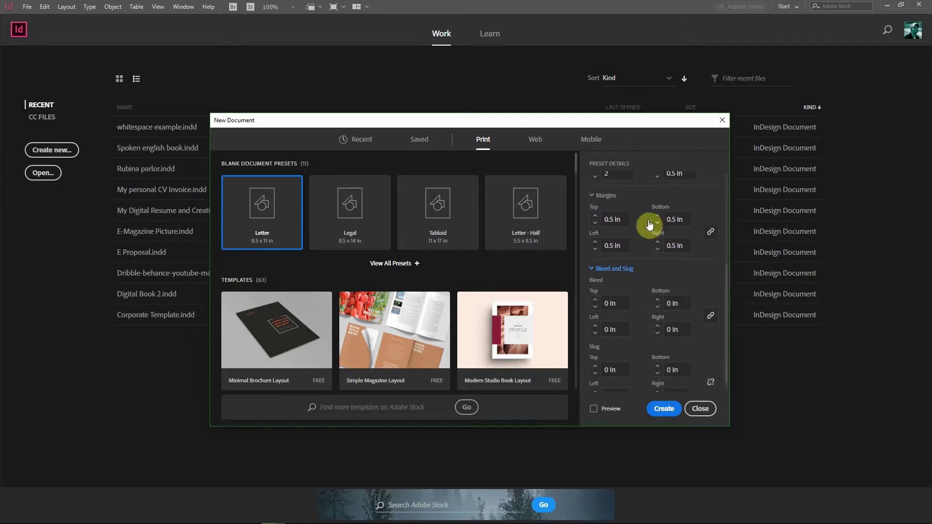
Step: Set the linked margins of the new document to 3 in on all four sides
scroll(639, 212, "up", 2)
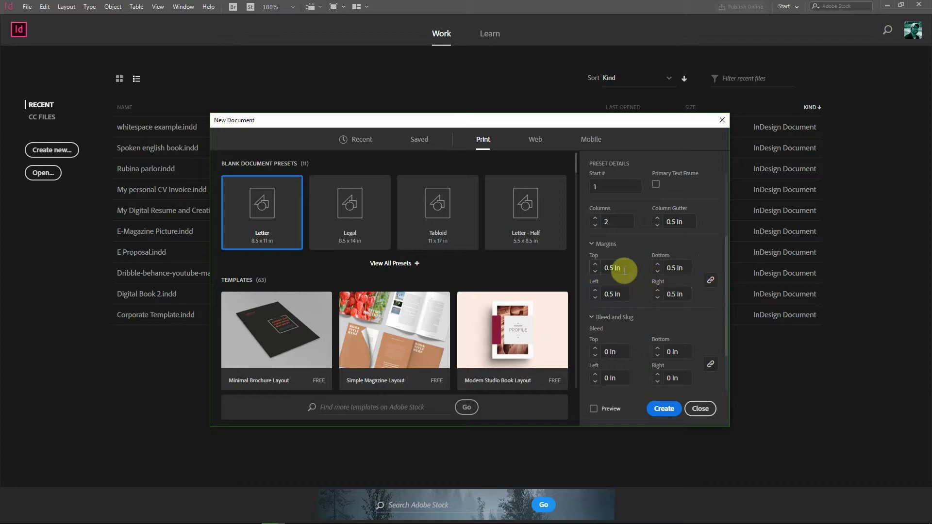
left_click_drag(625, 270, 567, 275)
type("3")
key("Tab")
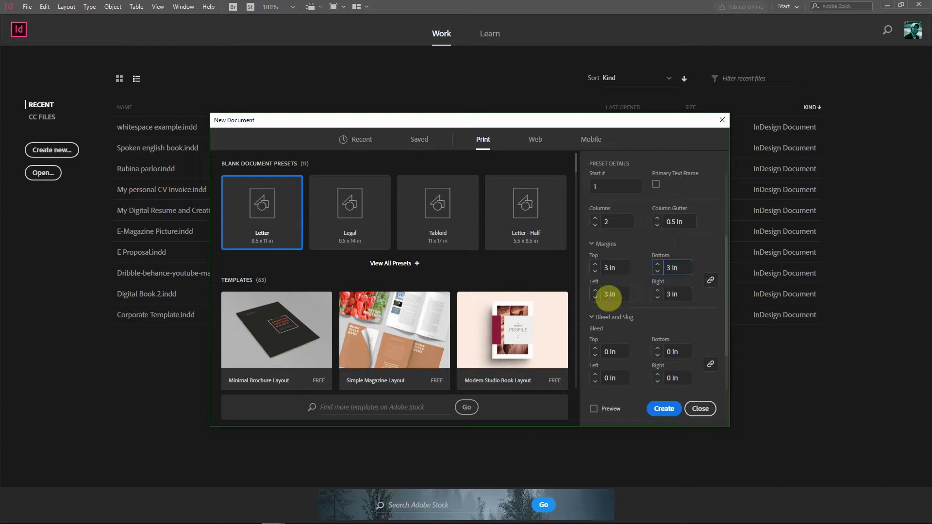
left_click(627, 294)
scroll(670, 282, "down", 1)
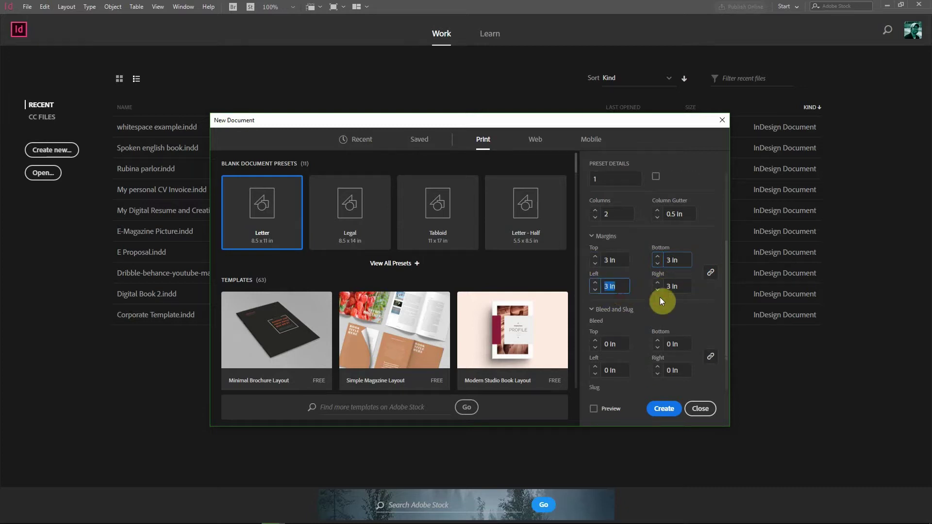
left_click(679, 239)
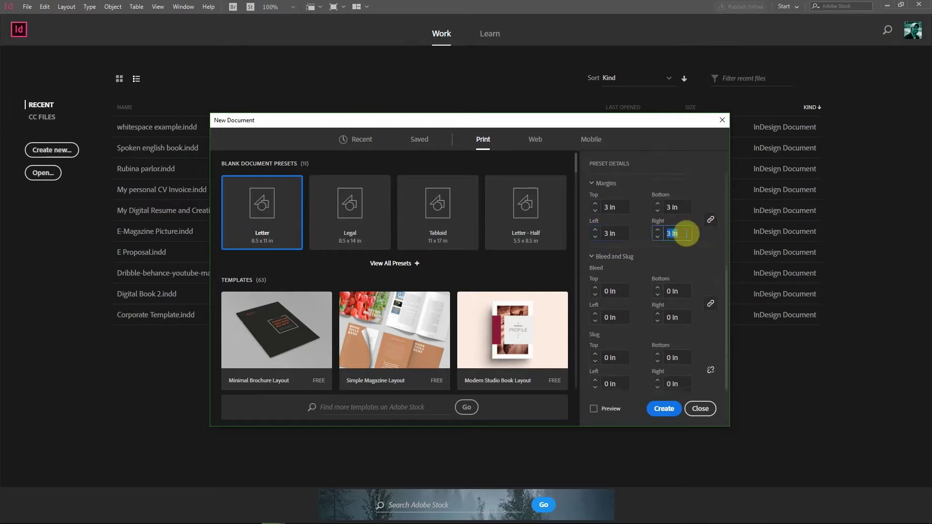
Step: Unlink the margin values and set only the top margin to 5 in
left_click(711, 221)
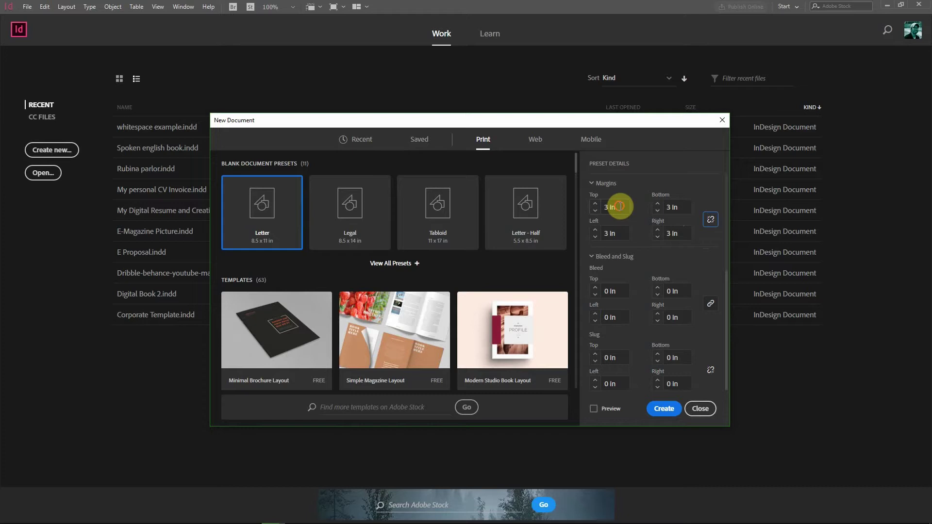
left_click_drag(619, 207, 600, 208)
type("5")
key("Tab")
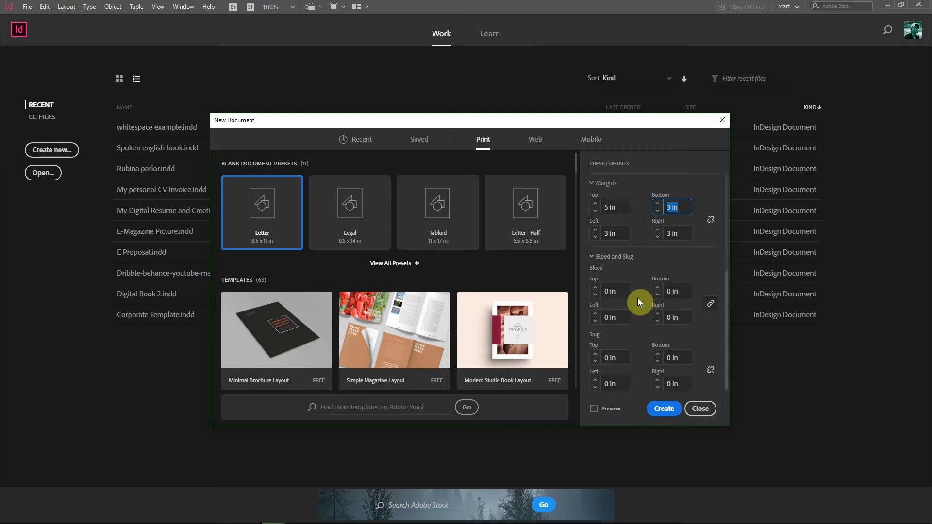
Step: Set the linked bleed of the new document to 0.25 in on all sides
left_click(629, 294)
key("BackSpace")
key("Tab")
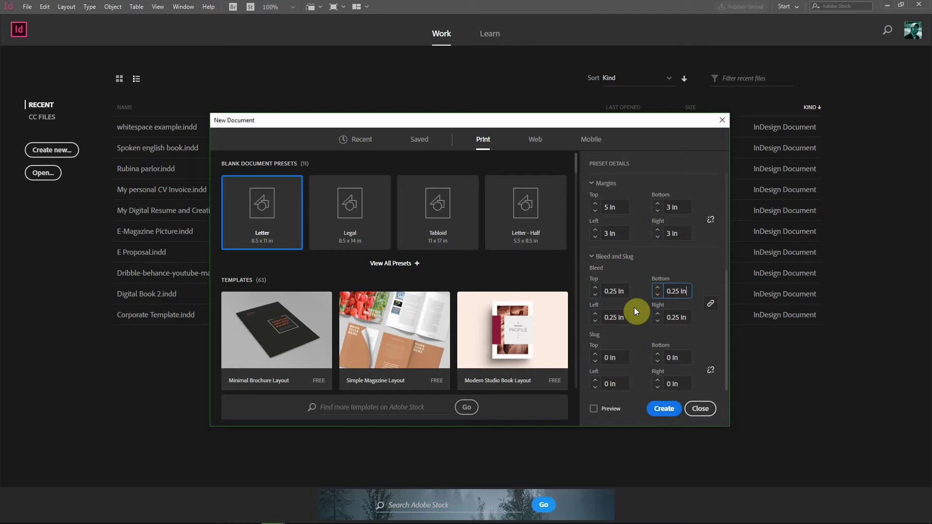
Step: Turn on the preview of the new document and move the New Document dialog off the page
left_click(598, 339)
left_click(602, 416)
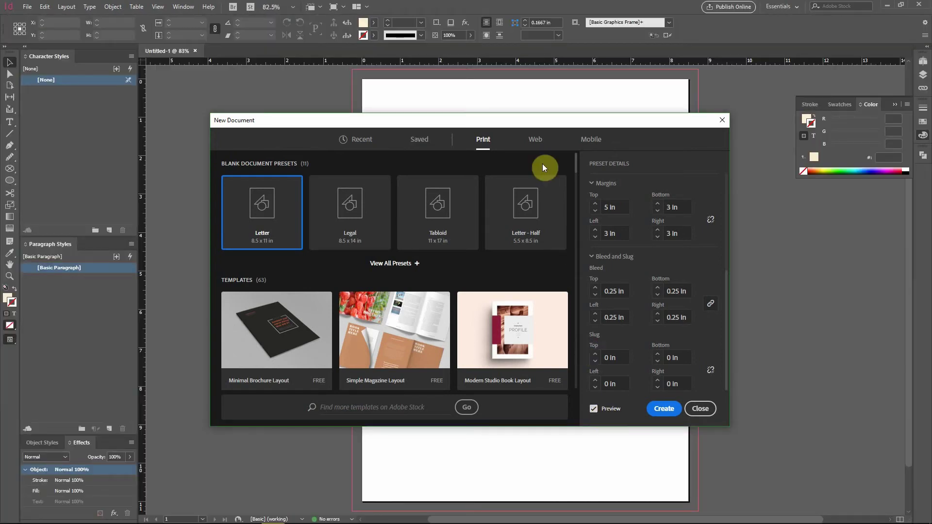
left_click_drag(529, 121, 125, 182)
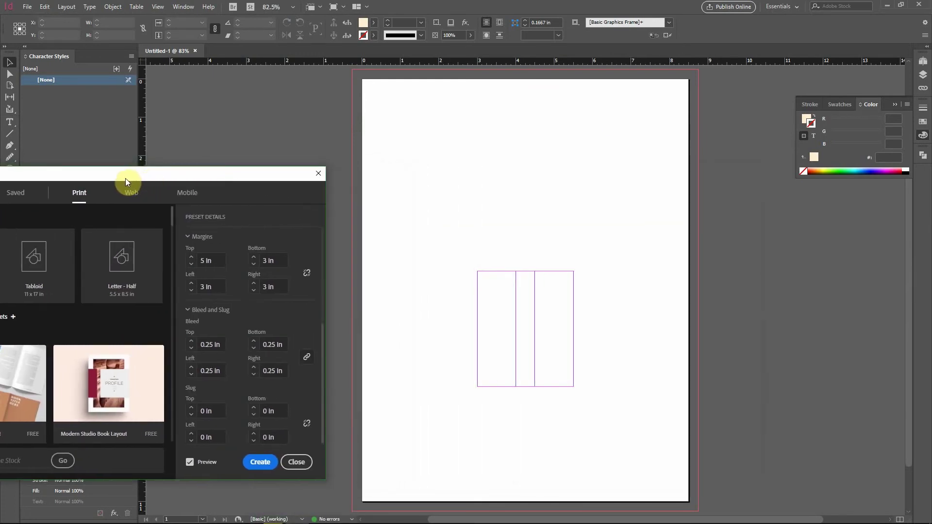
Step: Set the top margin to 2 in and the bottom, left and right margins to 0.25 in
triple_click(219, 260)
type("2")
key("Tab")
type(".")
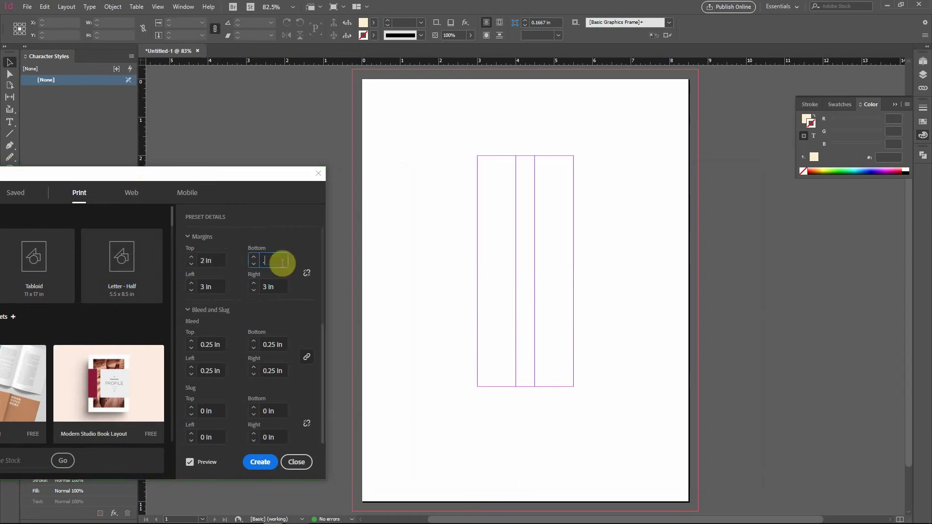
type("25")
key("Tab")
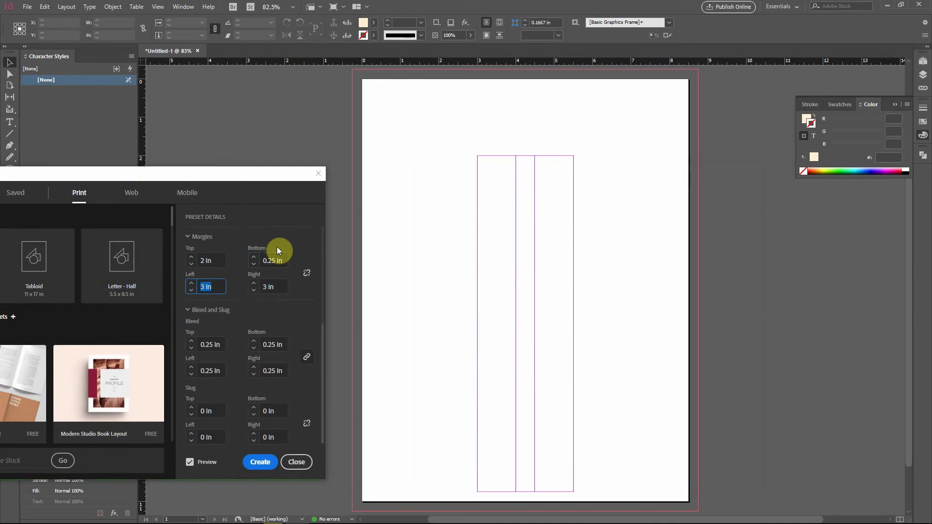
type(".25")
key("Tab")
type(".")
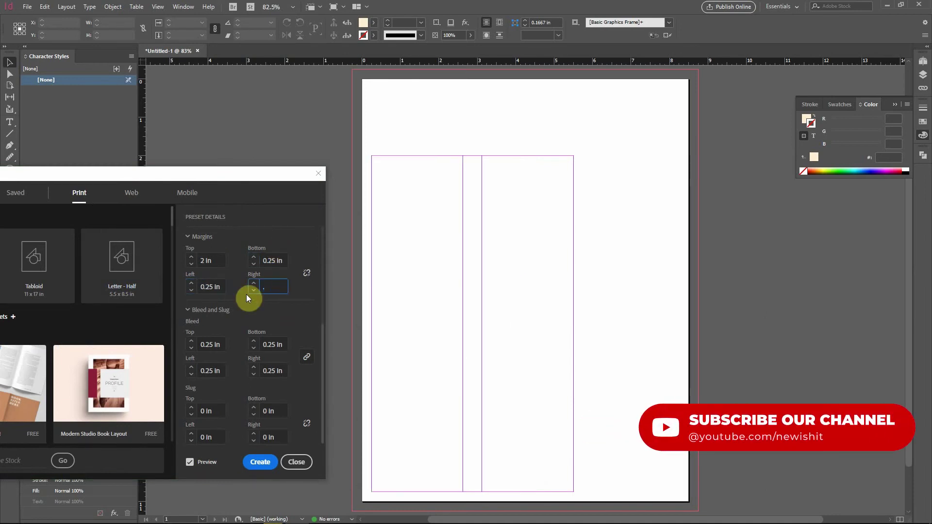
type("25")
Step: Set the linked bleed to 0.125 in on all sides and create the document
left_click(207, 347)
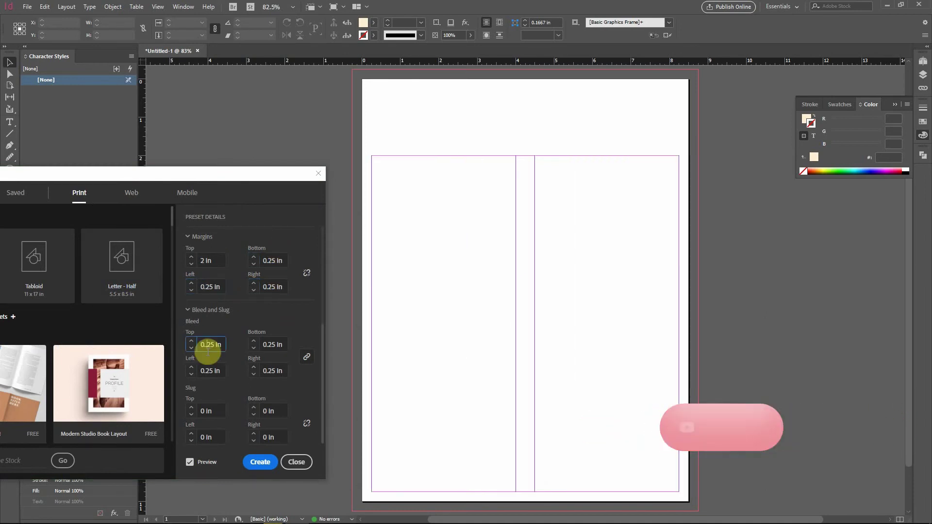
left_click(207, 347)
type("1")
key("Tab")
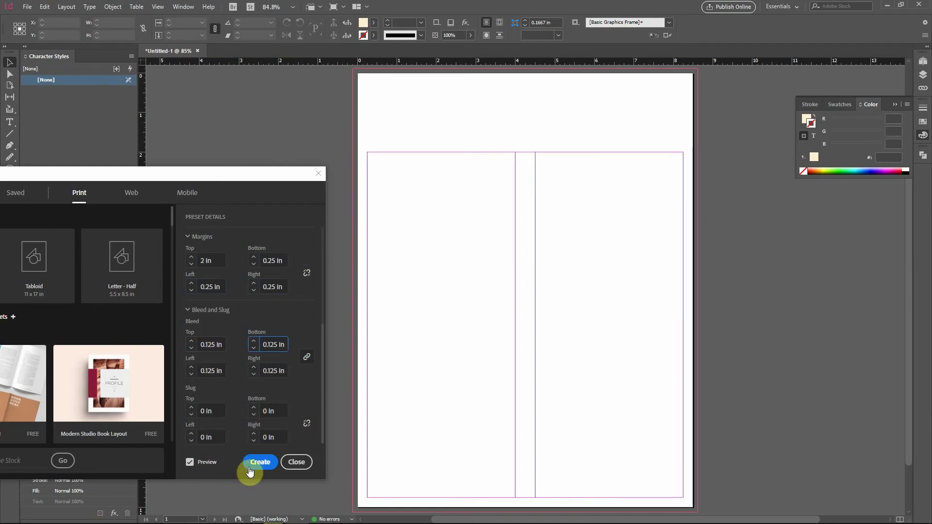
left_click(258, 464)
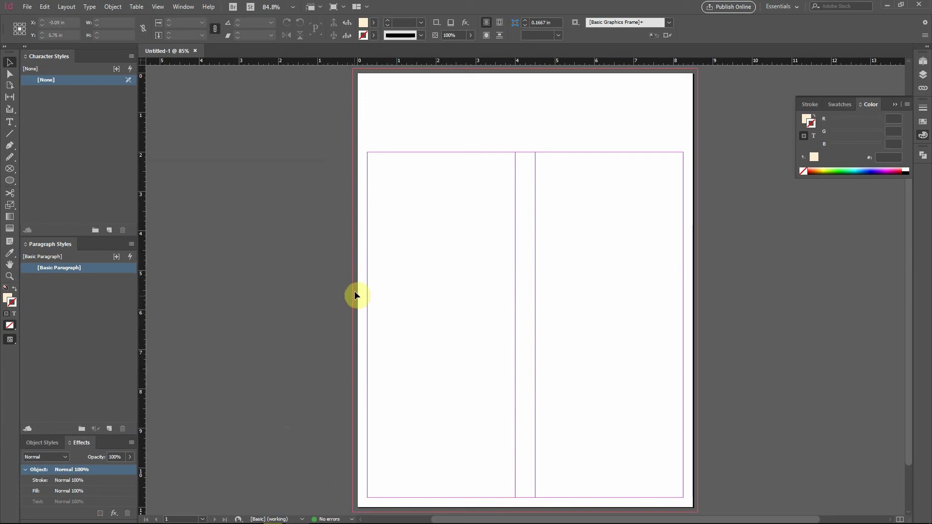
left_click(338, 267)
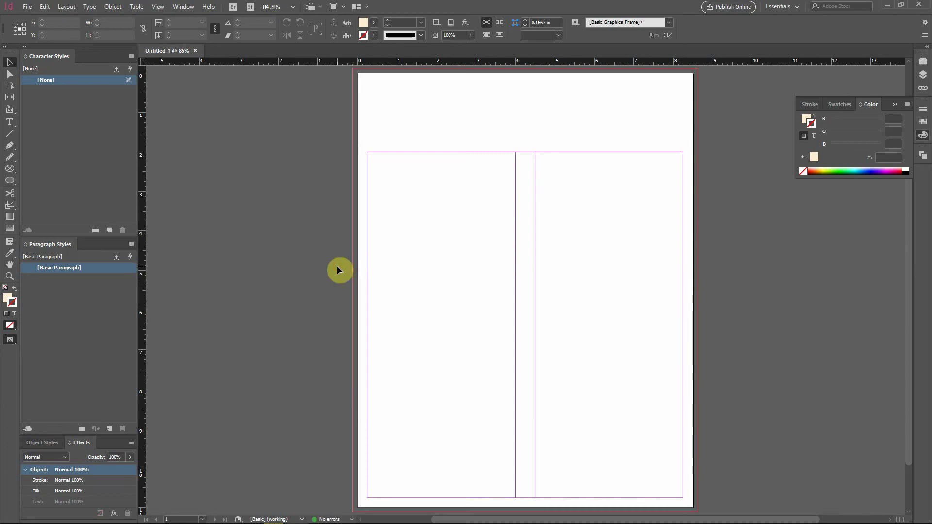